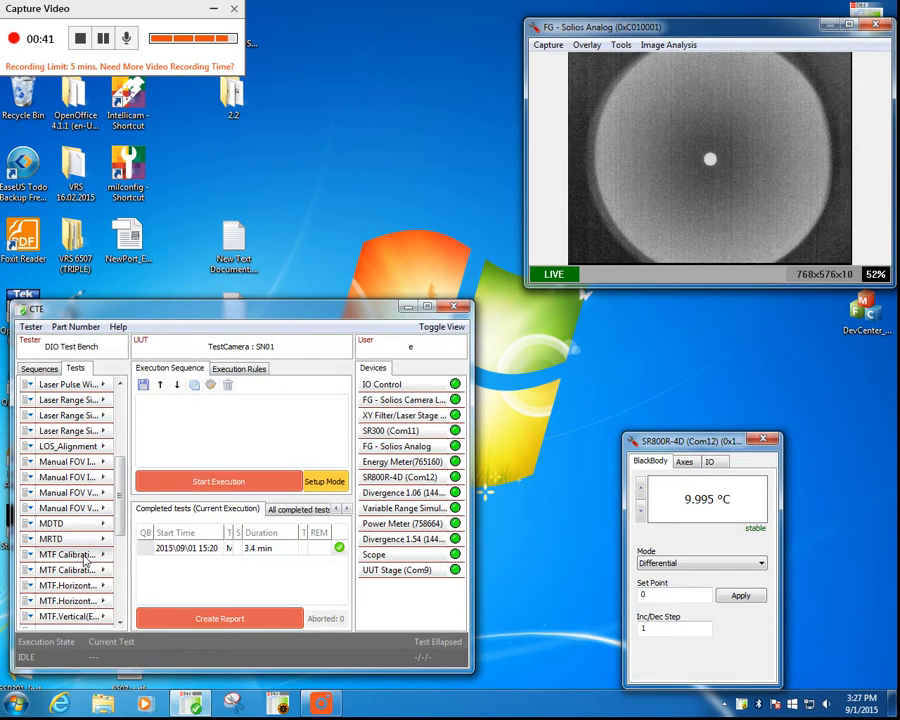
Step: Add the MTF Calibration (IFOV IR) test to the execution sequence and review its input and output parameters without saving changes
{"action": "double_click", "coordinate": [70, 554]}
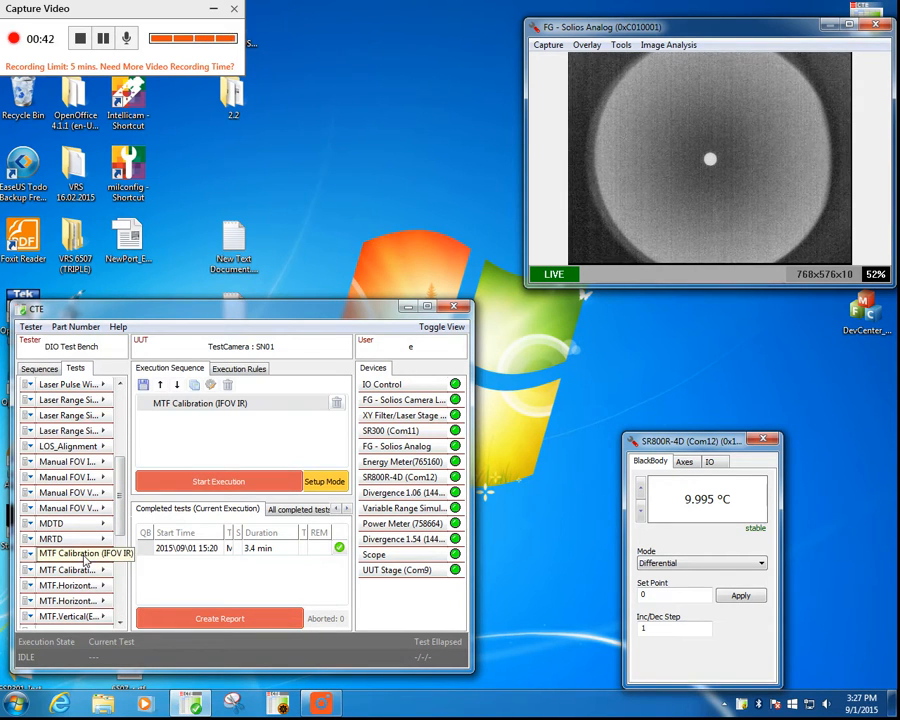
{"action": "double_click", "coordinate": [198, 408]}
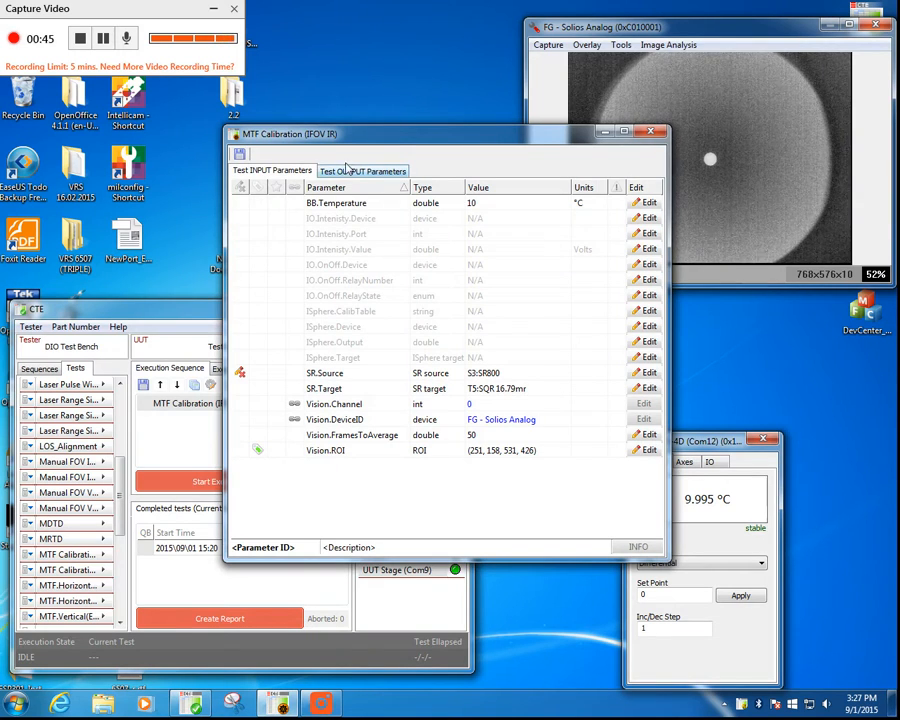
{"action": "left_click_drag", "start_coordinate": [398, 147], "coordinate": [323, 150]}
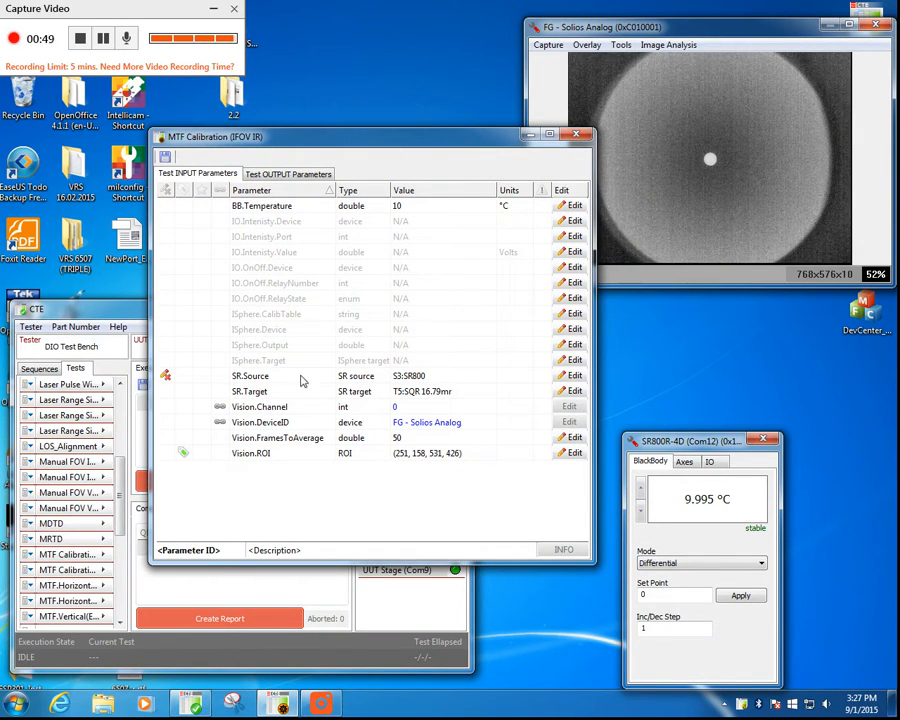
{"action": "left_click", "coordinate": [248, 394]}
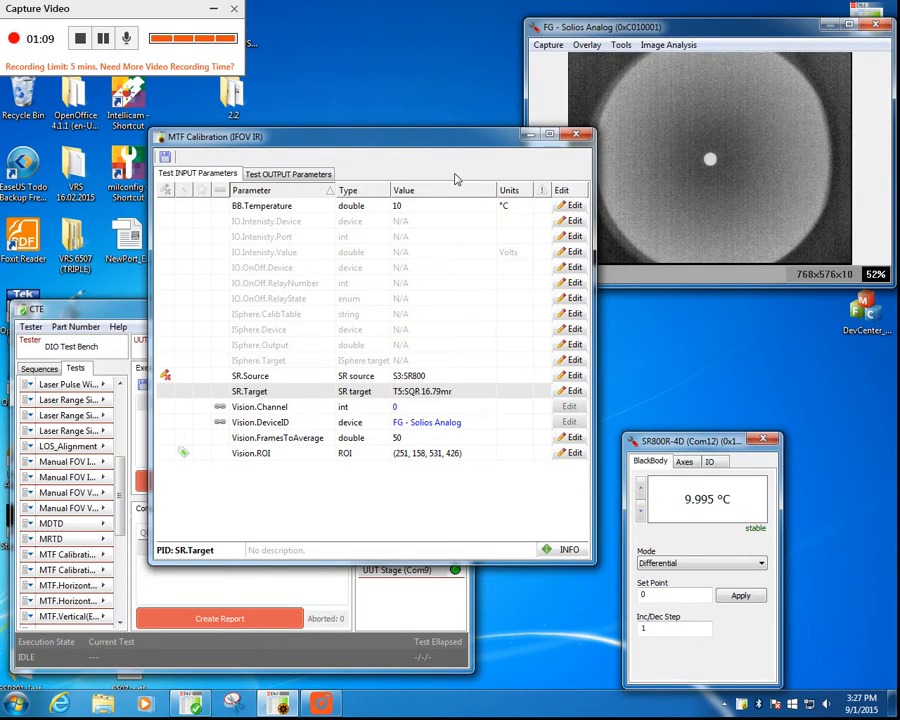
{"action": "left_click_drag", "start_coordinate": [322, 136], "coordinate": [231, 143]}
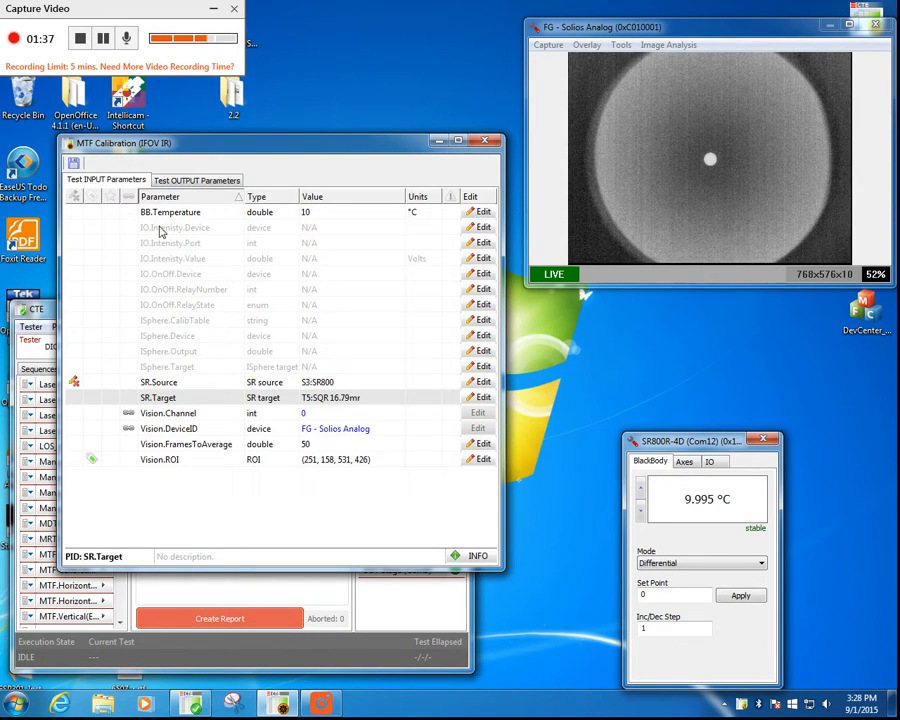
{"action": "left_click", "coordinate": [180, 180]}
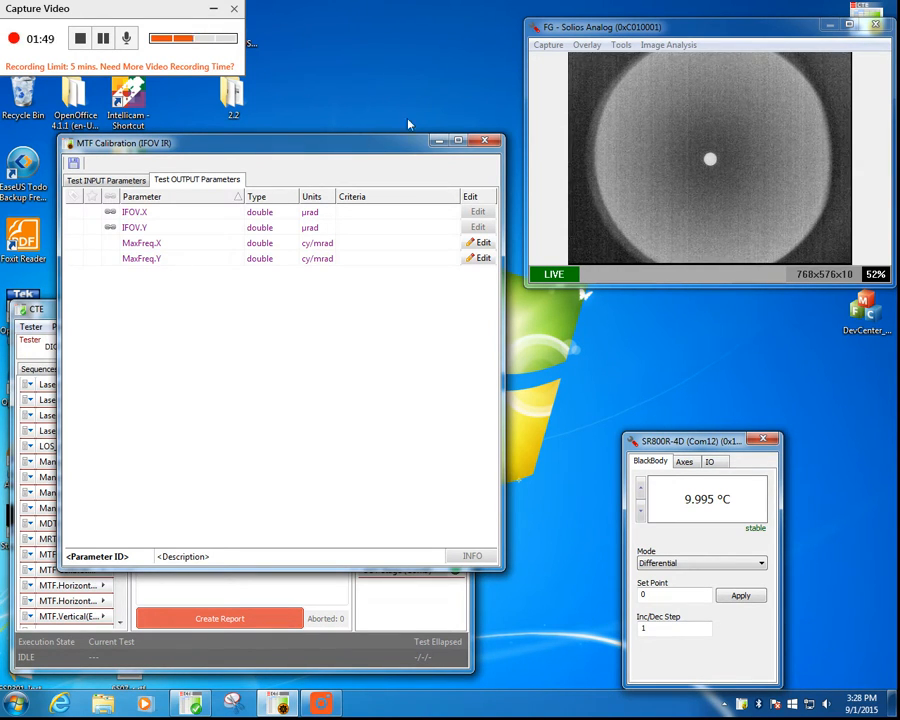
{"action": "left_click", "coordinate": [488, 140]}
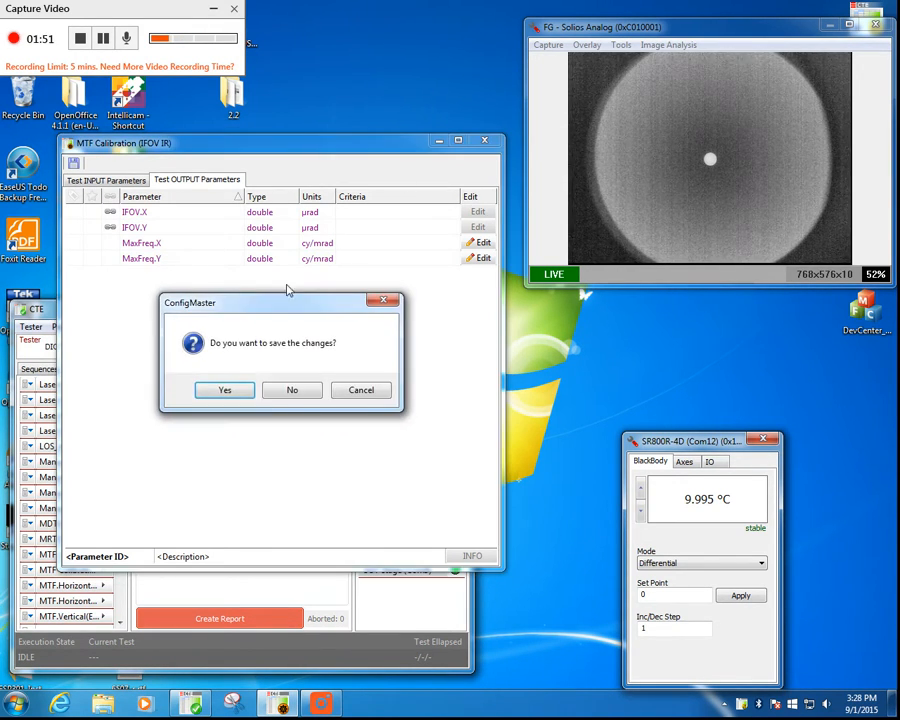
{"action": "left_click", "coordinate": [289, 392]}
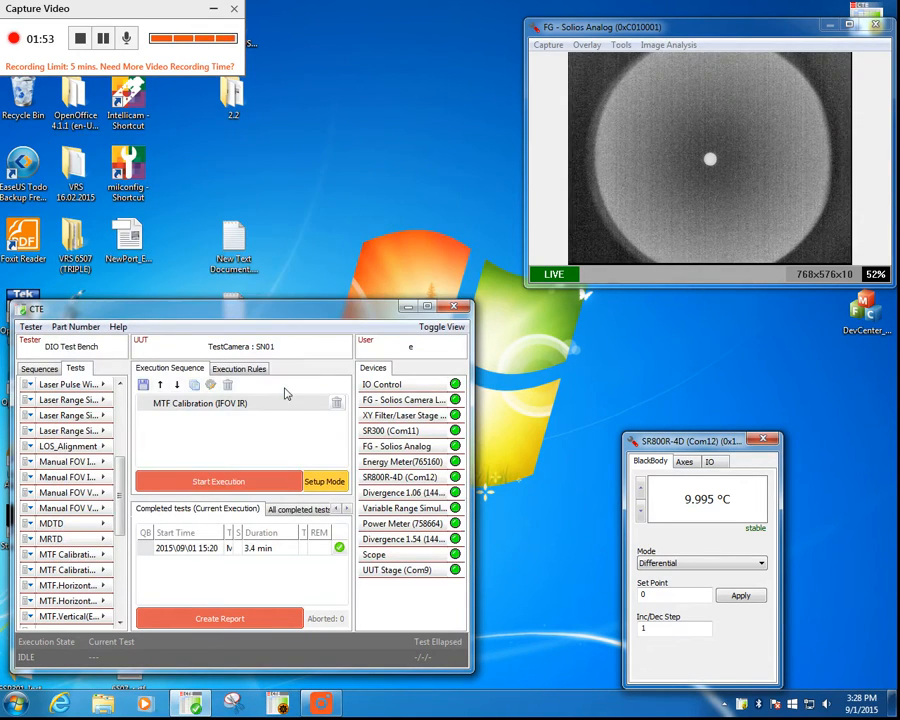
Step: Run the MTF calibration through the LOS General setup and accept the ROI slightly larger than the displayed square target
{"action": "left_click", "coordinate": [224, 482]}
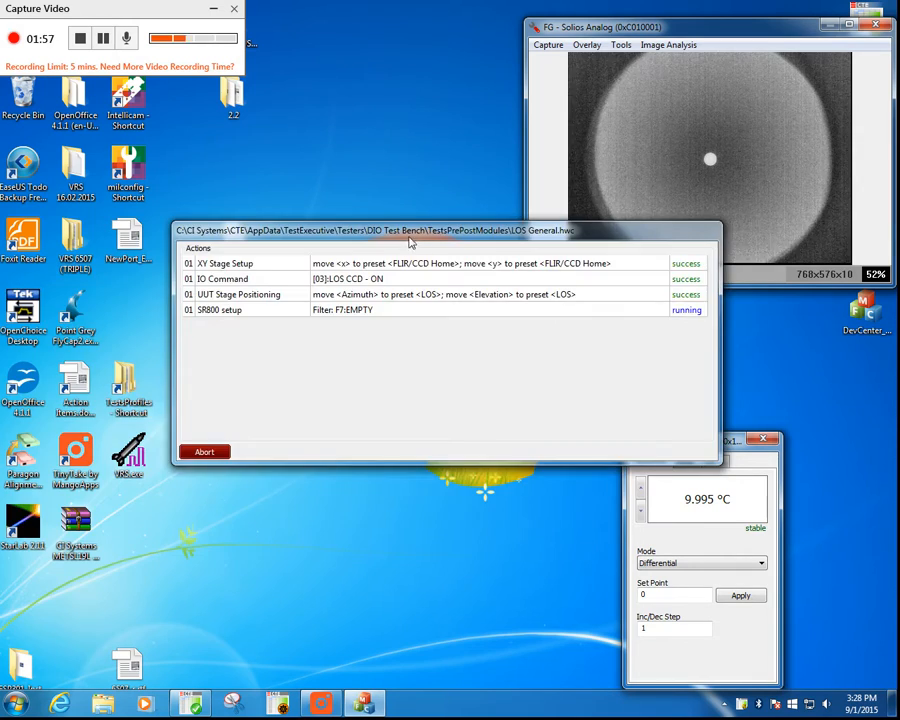
{"action": "left_click_drag", "start_coordinate": [408, 238], "coordinate": [268, 414]}
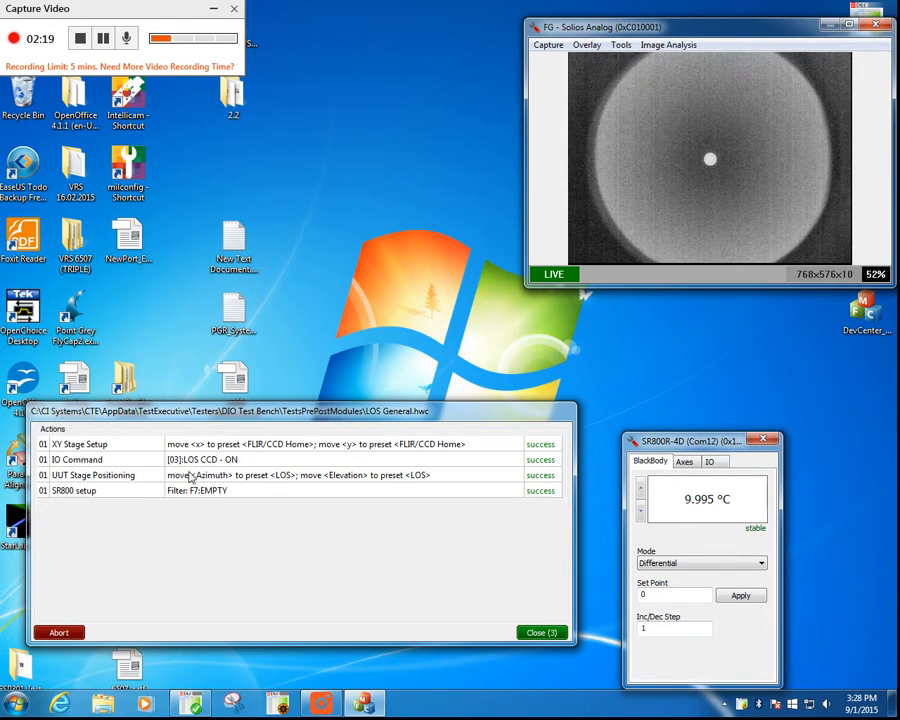
{"action": "left_click", "coordinate": [541, 632]}
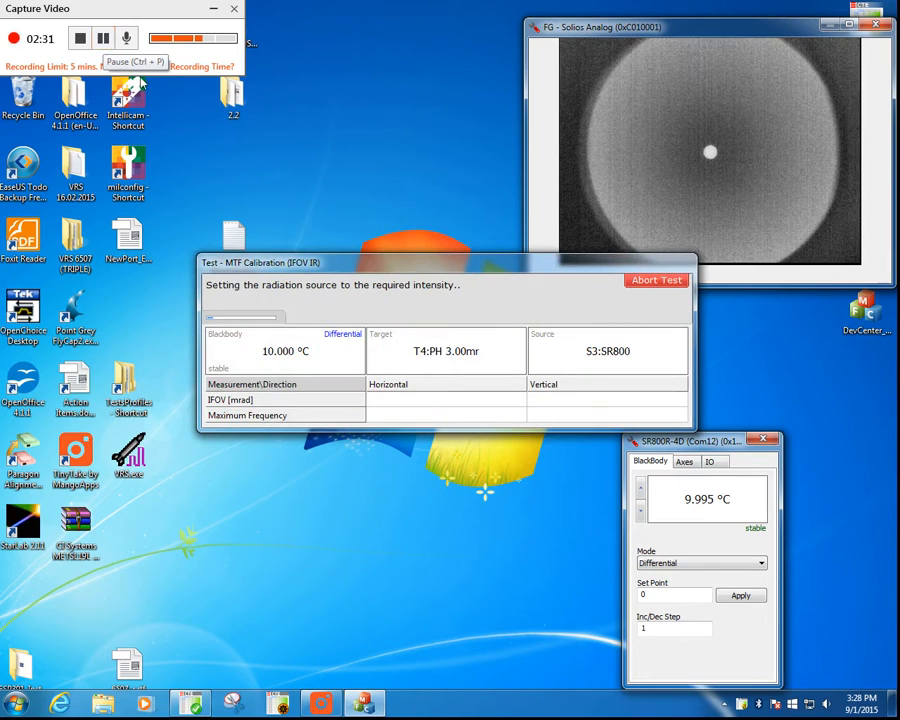
{"action": "left_click_drag", "start_coordinate": [339, 264], "coordinate": [180, 366]}
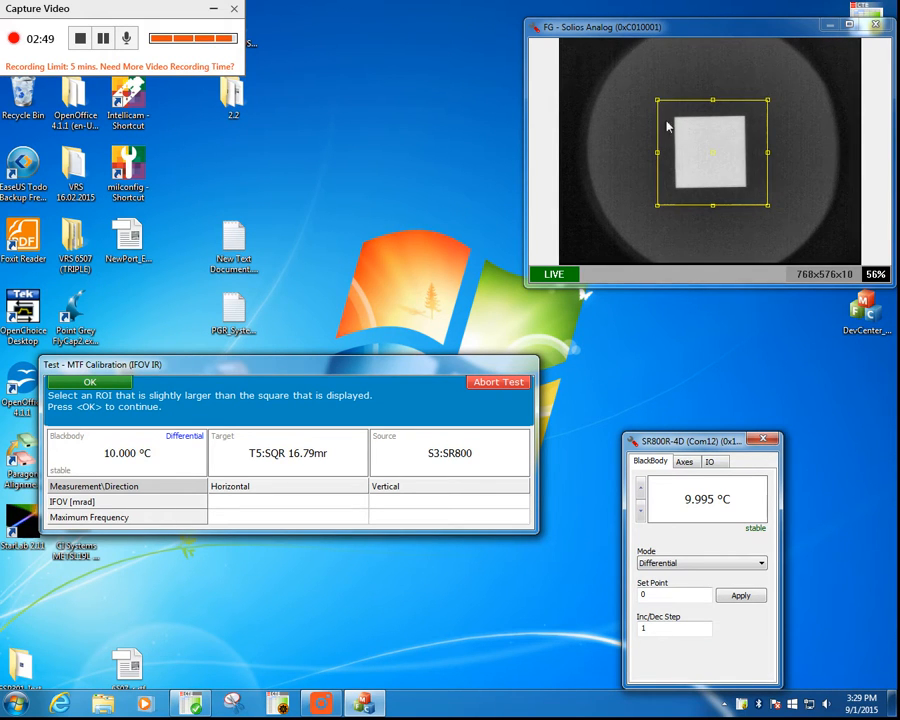
{"action": "left_click", "coordinate": [718, 161]}
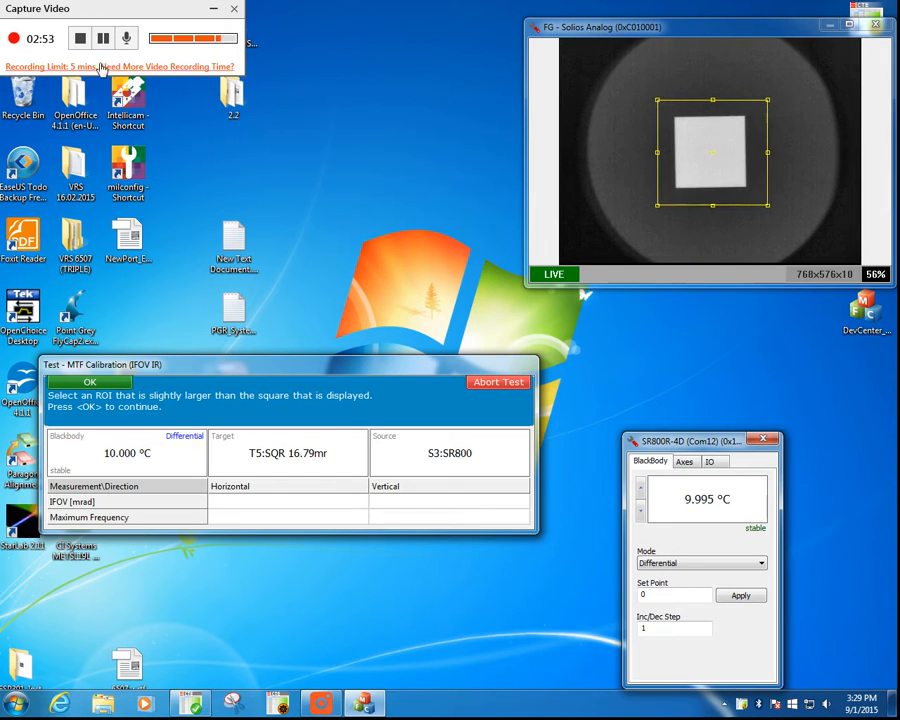
{"action": "left_click", "coordinate": [98, 383]}
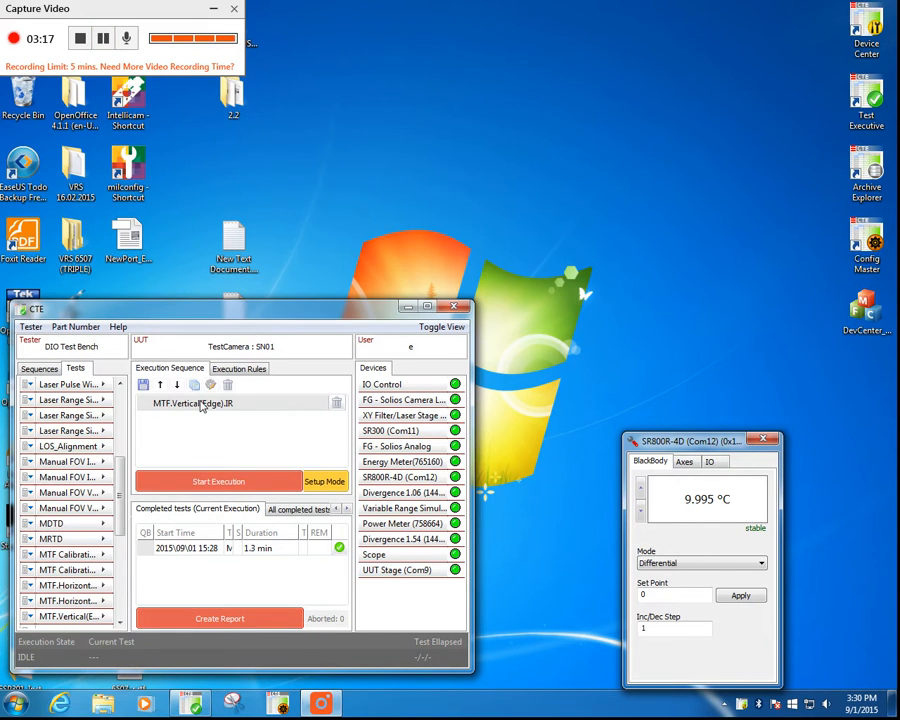
Step: Set Vision.FramesToAverage to 100 in the input parameters of the MTF.Vertical(Edge).IR test
{"action": "double_click", "coordinate": [190, 404]}
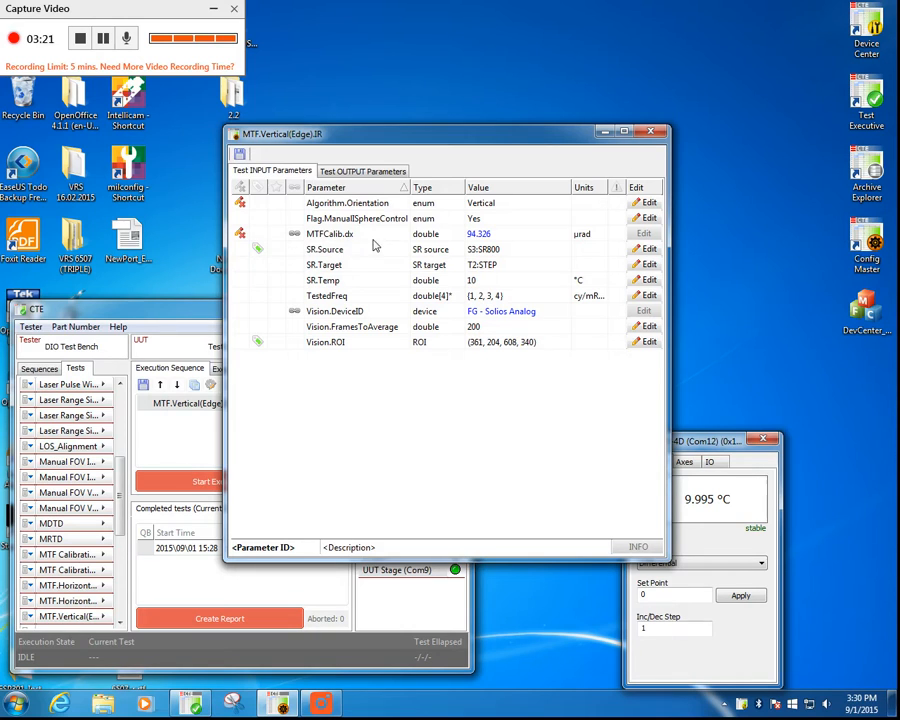
{"action": "left_click", "coordinate": [310, 236]}
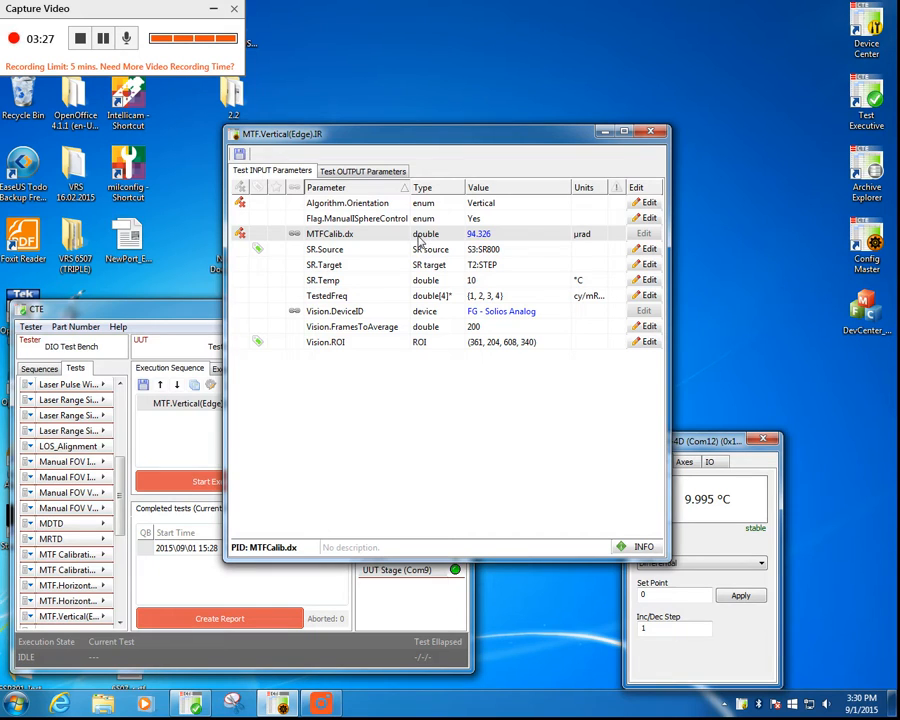
{"action": "left_click", "coordinate": [330, 313]}
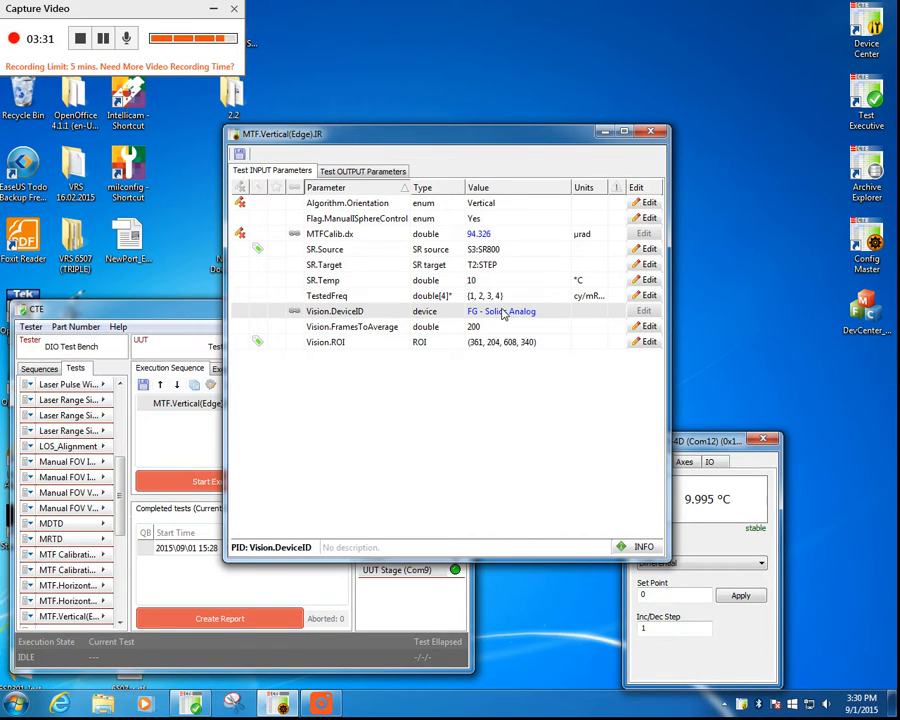
{"action": "double_click", "coordinate": [367, 336]}
{"action": "left_click", "coordinate": [360, 302]}
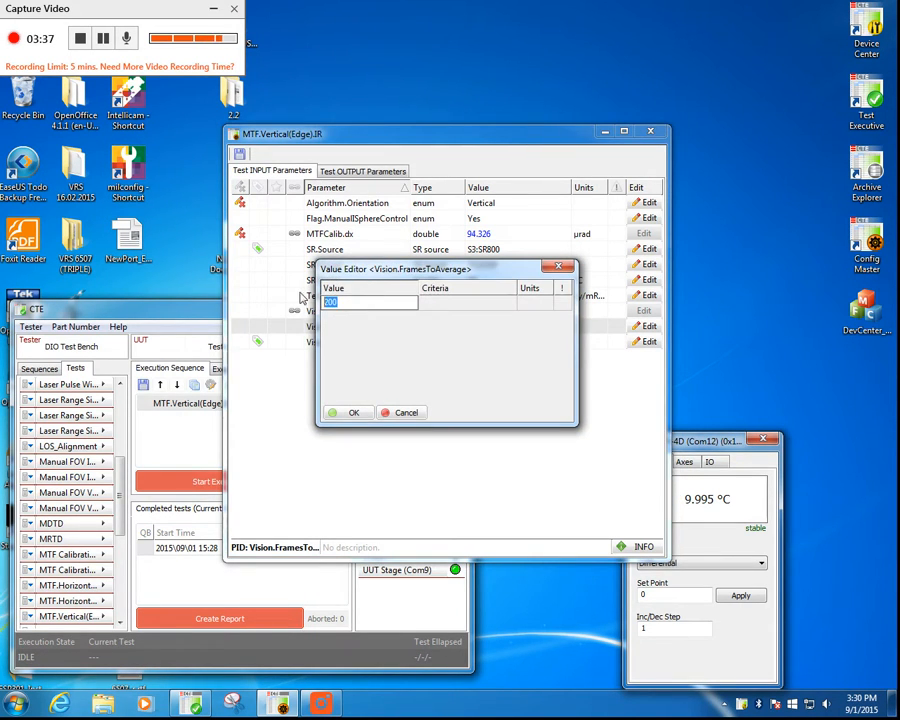
{"action": "type", "text": "100"}
{"action": "left_click", "coordinate": [355, 412]}
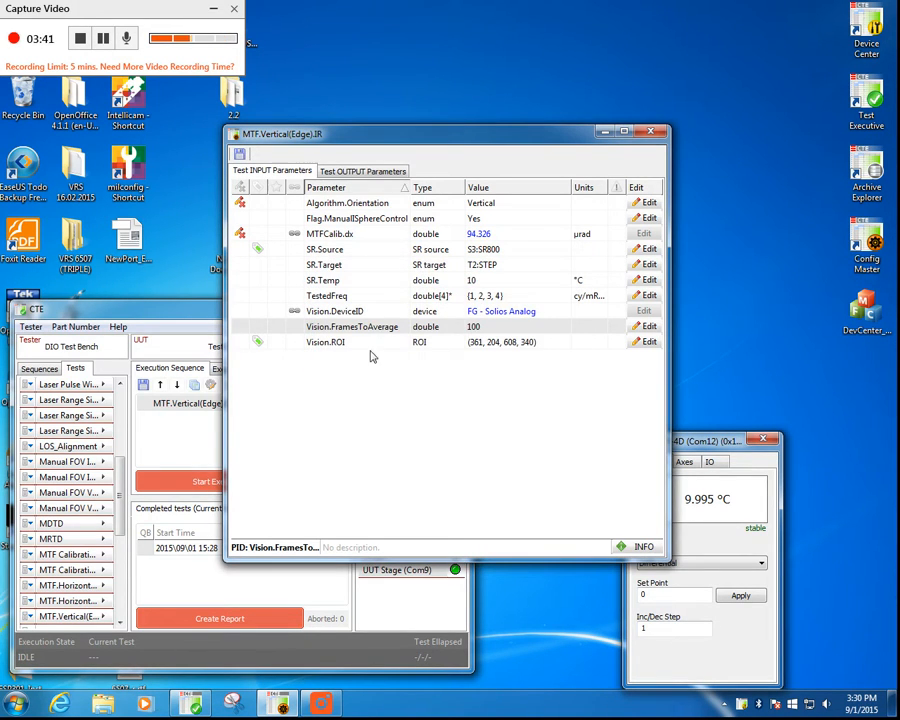
{"action": "left_click", "coordinate": [503, 345]}
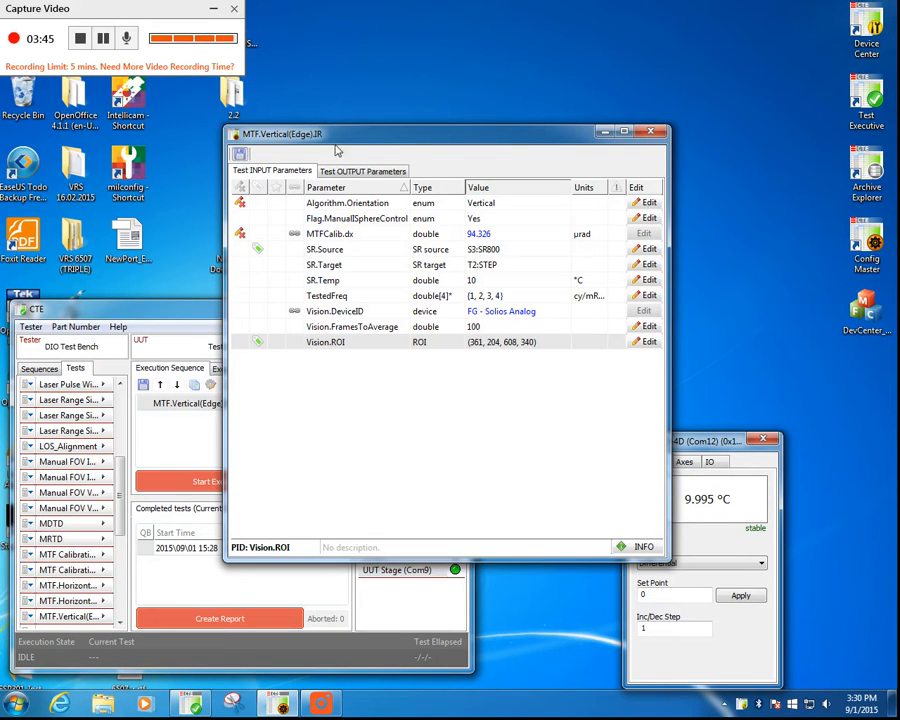
{"action": "left_click", "coordinate": [651, 131]}
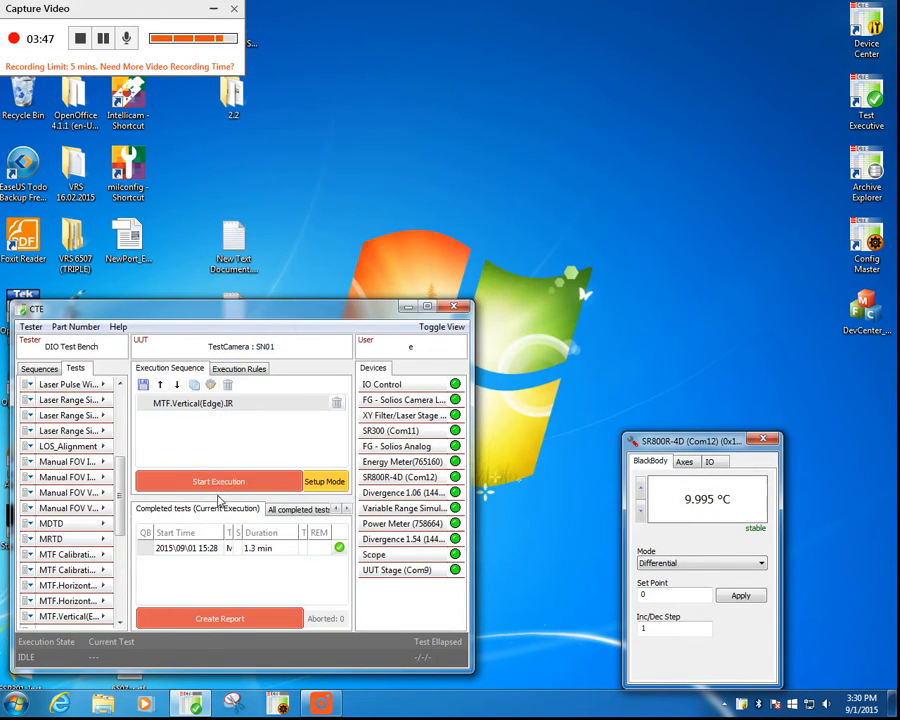
Step: Run the MTF.Vertical(Edge).IR test, centring the ROI on the vertical step edge in the camera image before continuing
{"action": "left_click", "coordinate": [216, 477]}
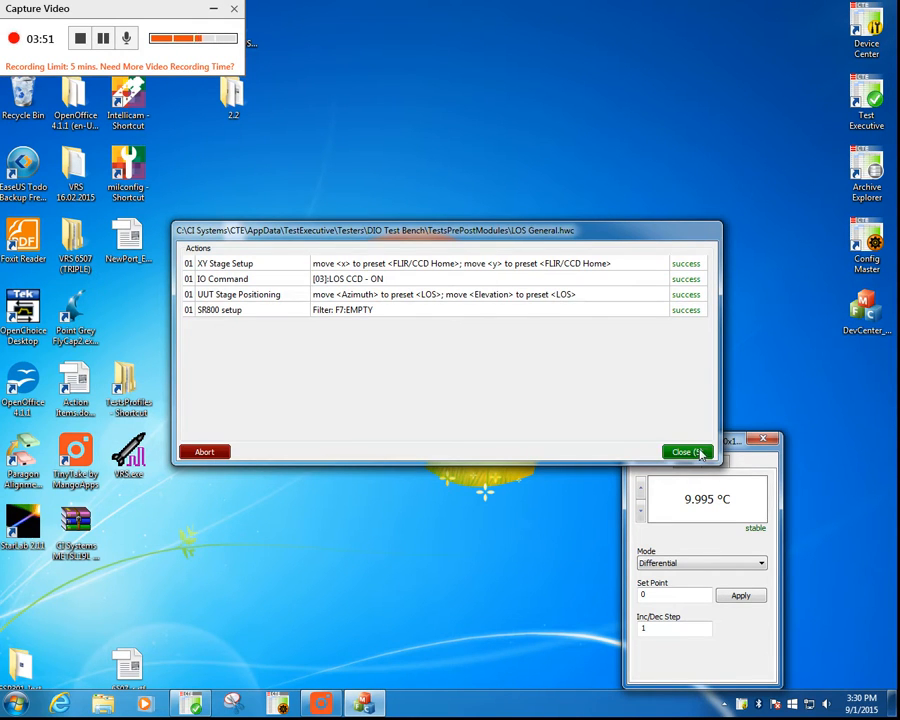
{"action": "left_click", "coordinate": [700, 453]}
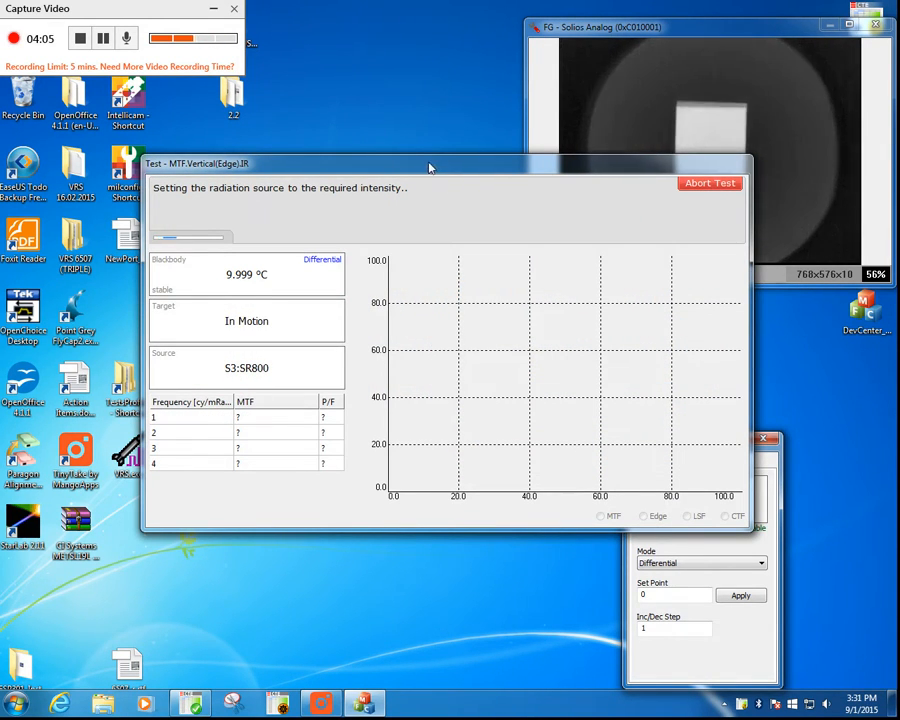
{"action": "left_click_drag", "start_coordinate": [431, 167], "coordinate": [295, 313]}
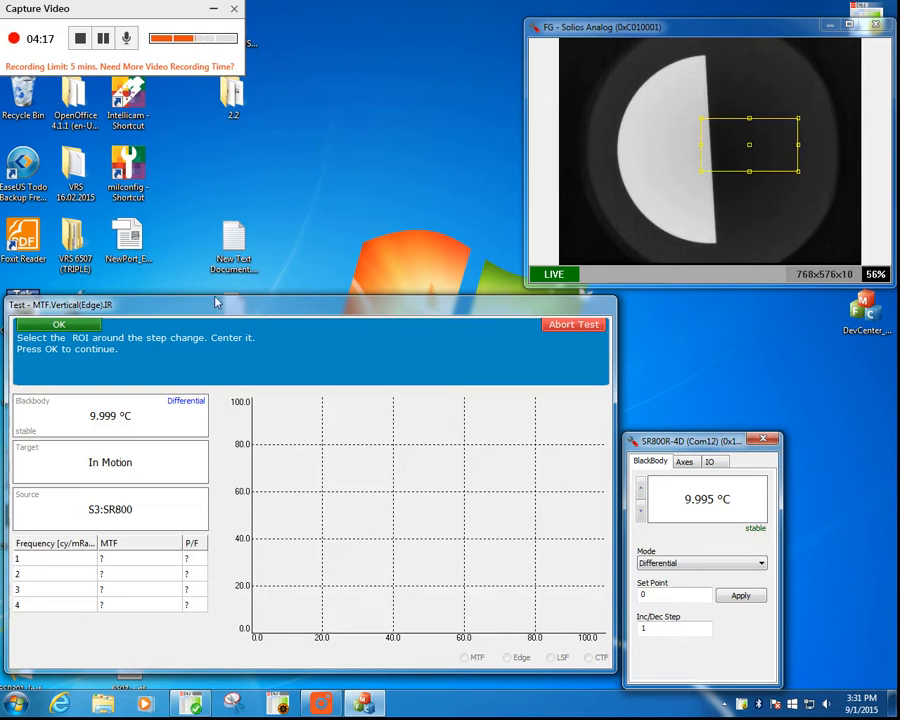
{"action": "left_click_drag", "start_coordinate": [755, 151], "coordinate": [718, 157]}
{"action": "left_click", "coordinate": [58, 324]}
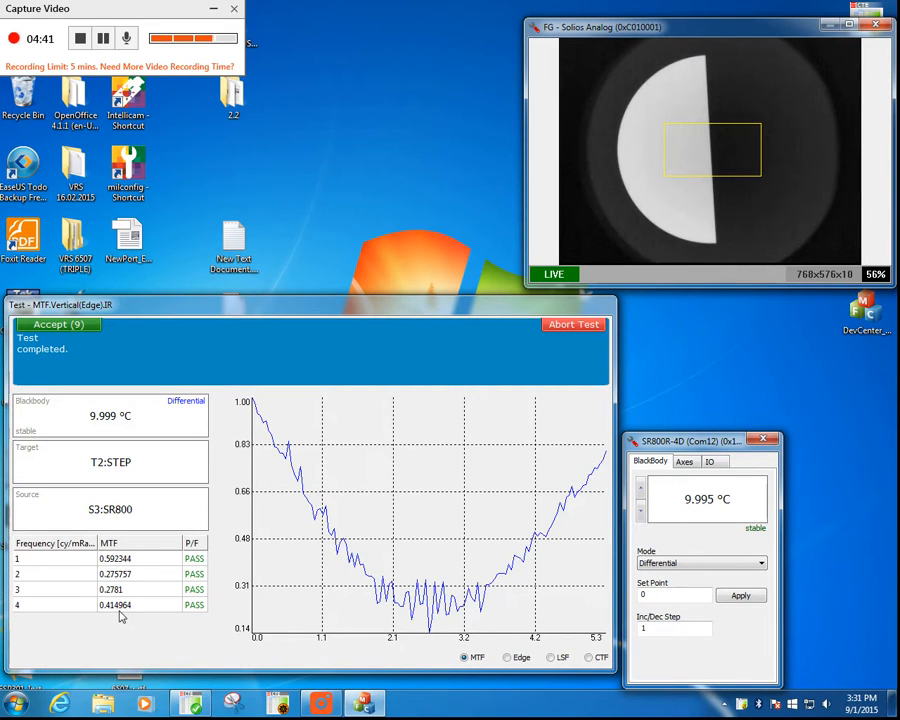
Step: Examine the Edge and LSF graphs of the completed test, then return to the MTF curve
{"action": "left_click", "coordinate": [507, 657]}
{"action": "left_click", "coordinate": [551, 657]}
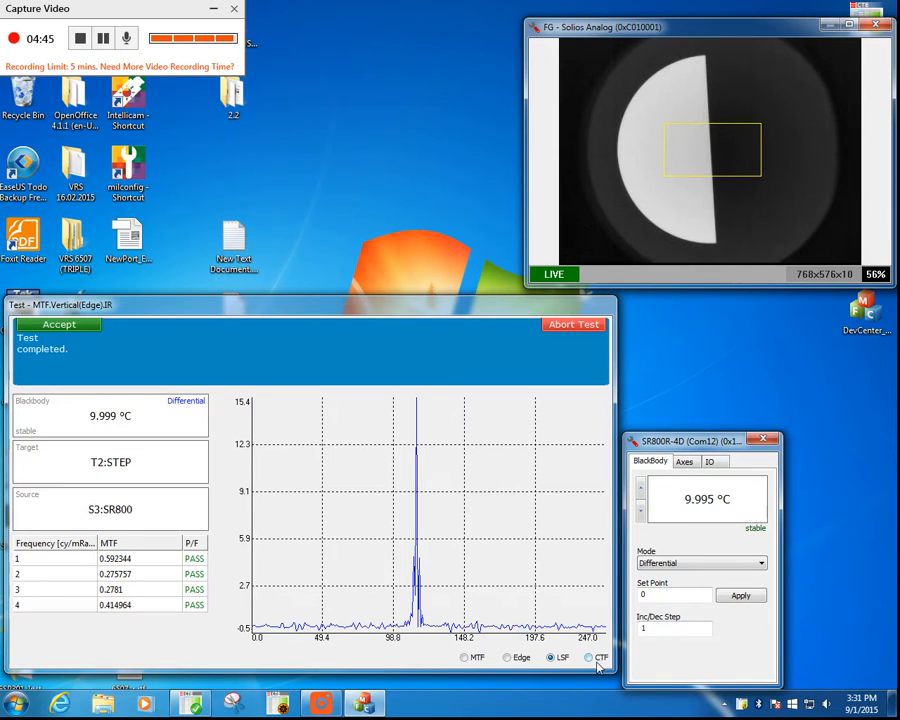
{"action": "left_click", "coordinate": [465, 658]}
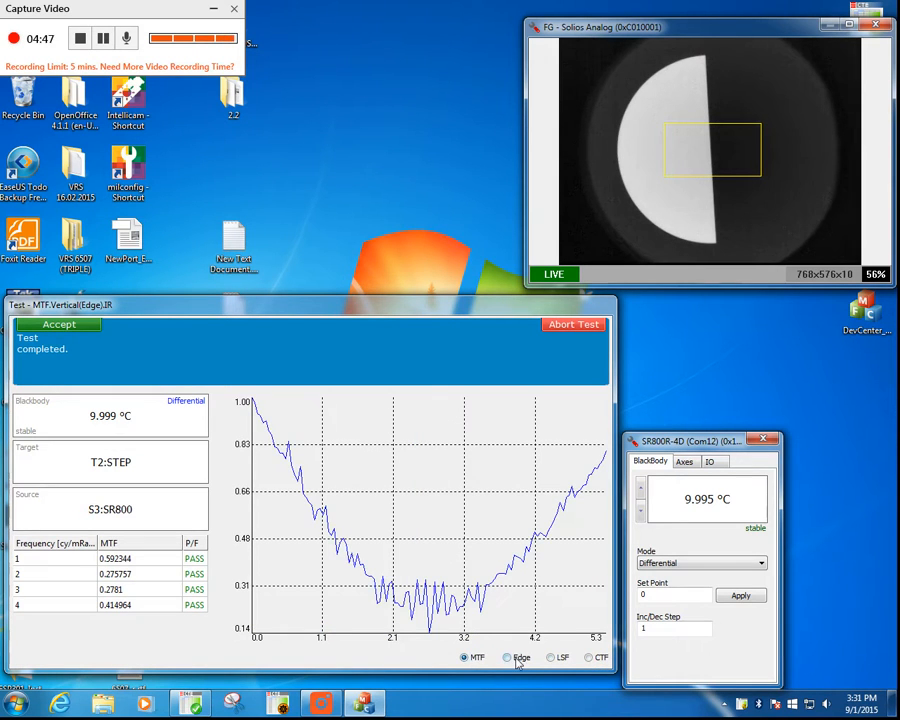